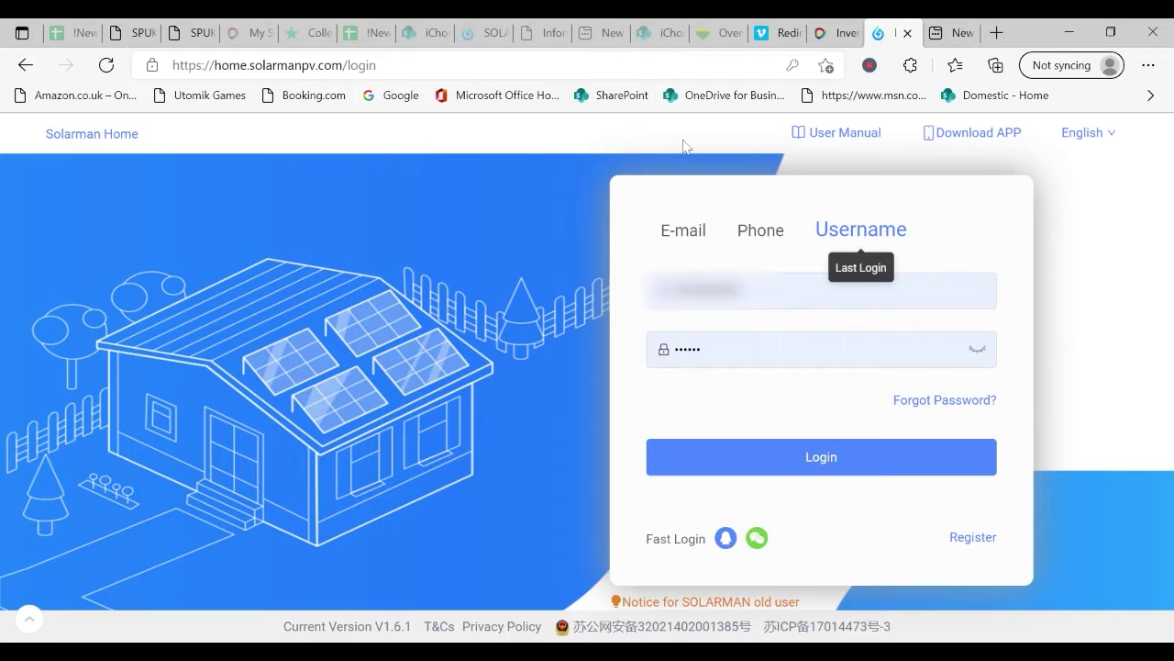
Log in to the Solarman account with the username and password already filled in
mouse_move(961, 136)
key(Tab)
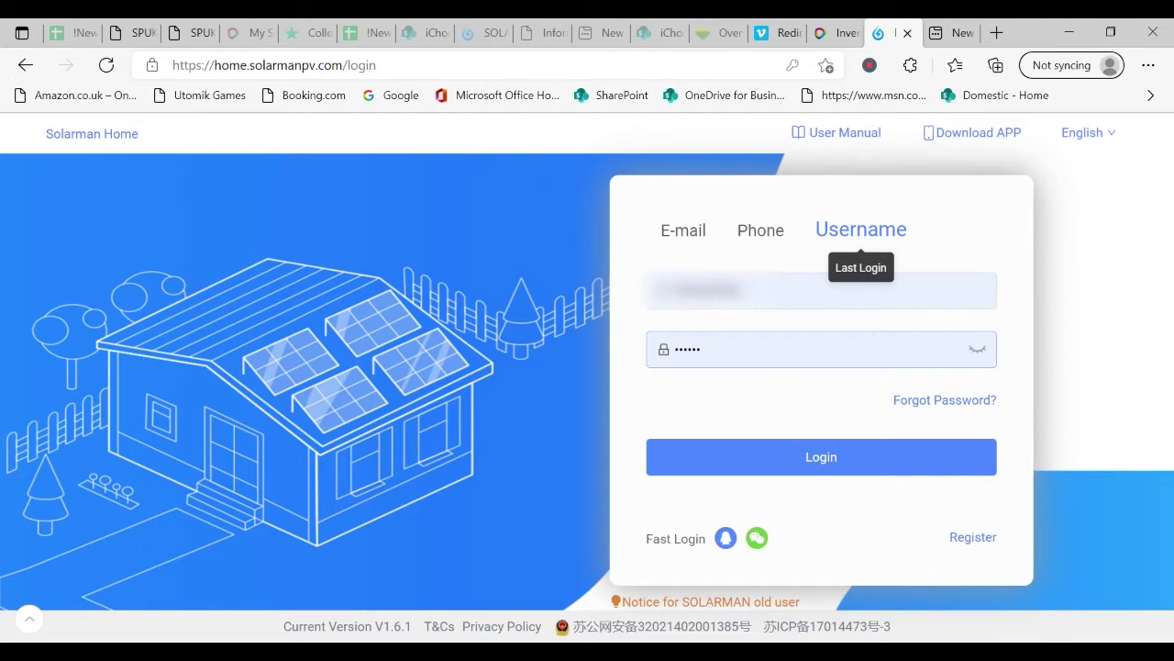
click(815, 455)
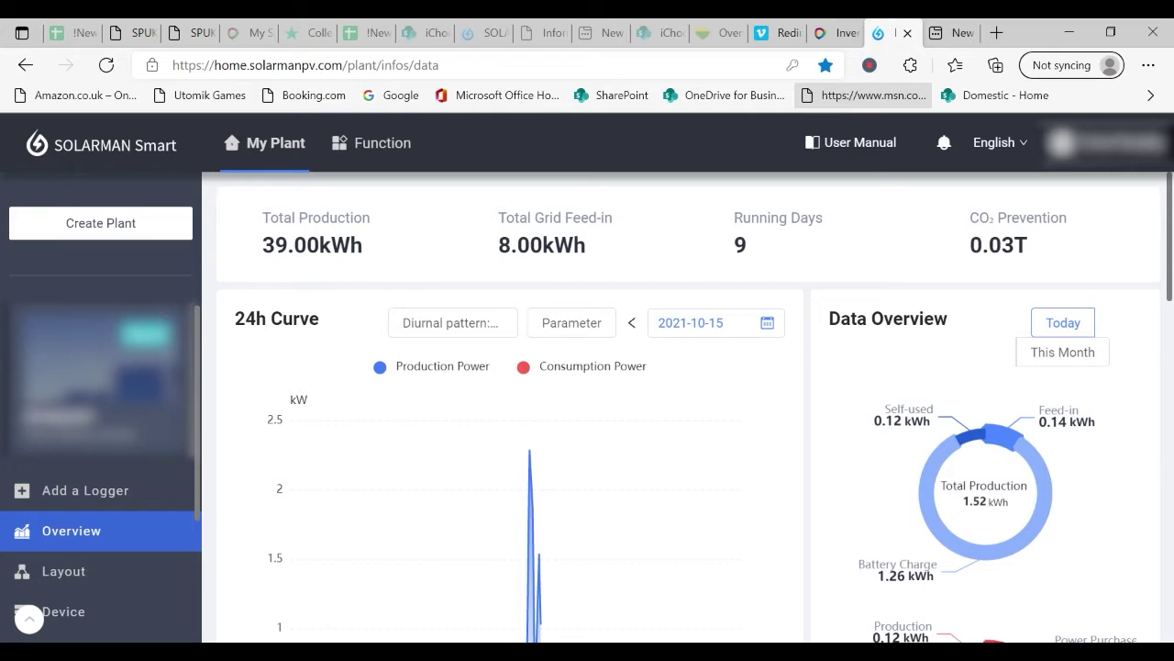
Review today's production and consumption breakdown in the Data Overview, and switch it to This Month
mouse_move(854, 159)
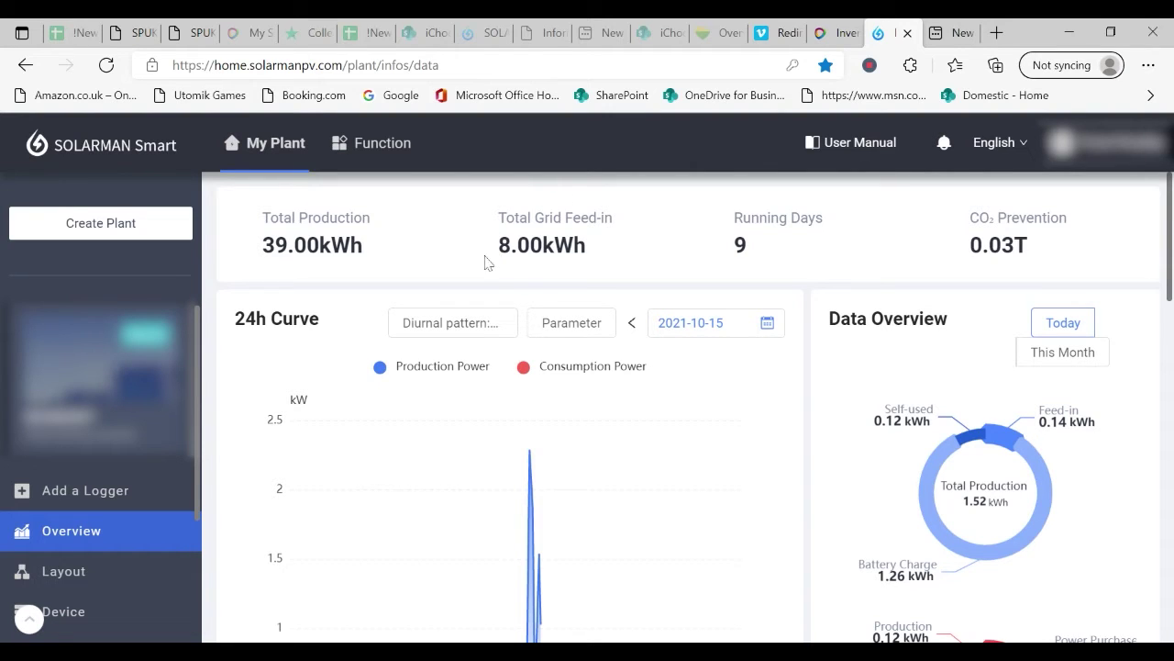
mouse_move(1046, 495)
scroll(537, 392, down, 2)
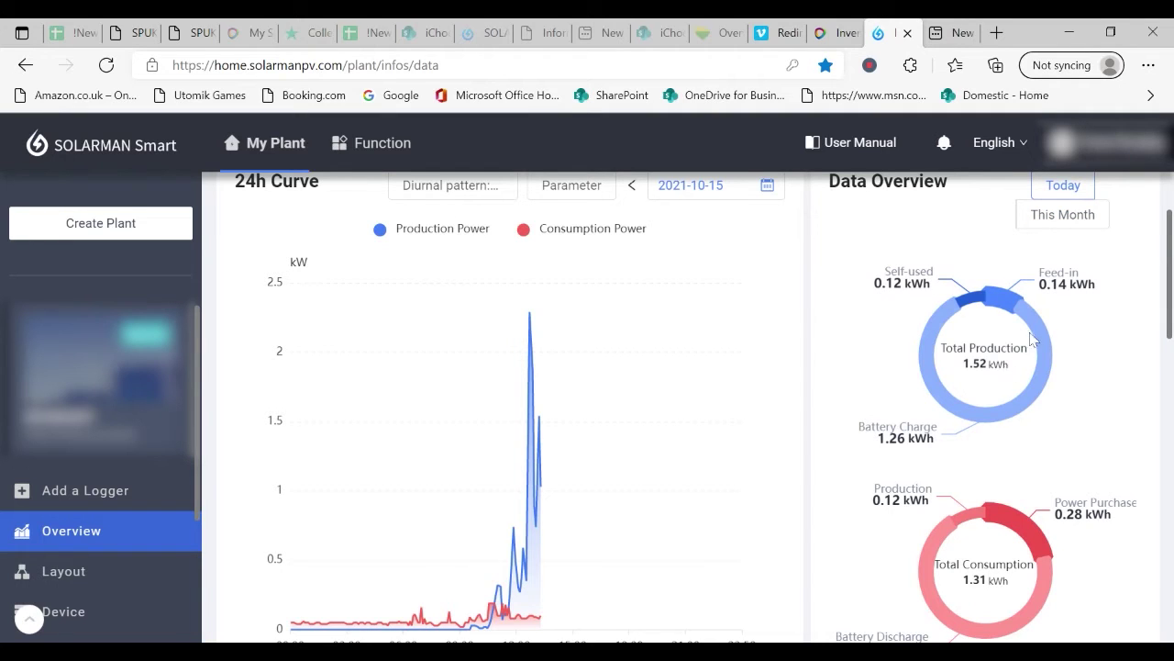
mouse_move(947, 323)
mouse_move(984, 617)
click(1069, 221)
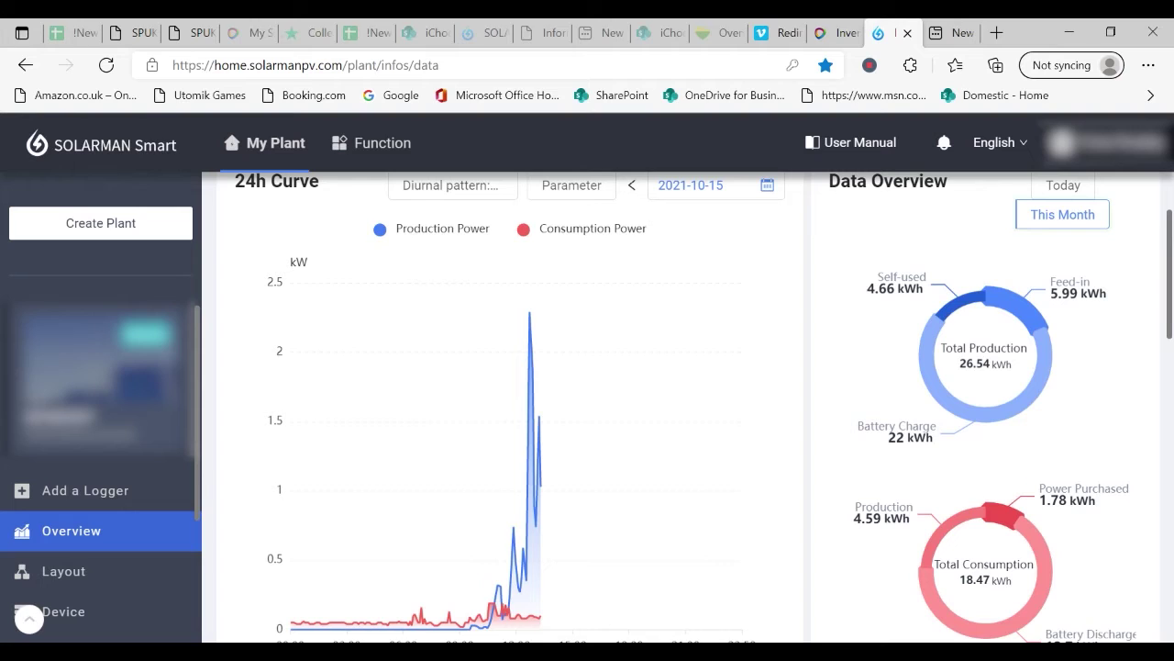
Add the SOC parameter to the 24h Curve alongside production and consumption power
click(579, 194)
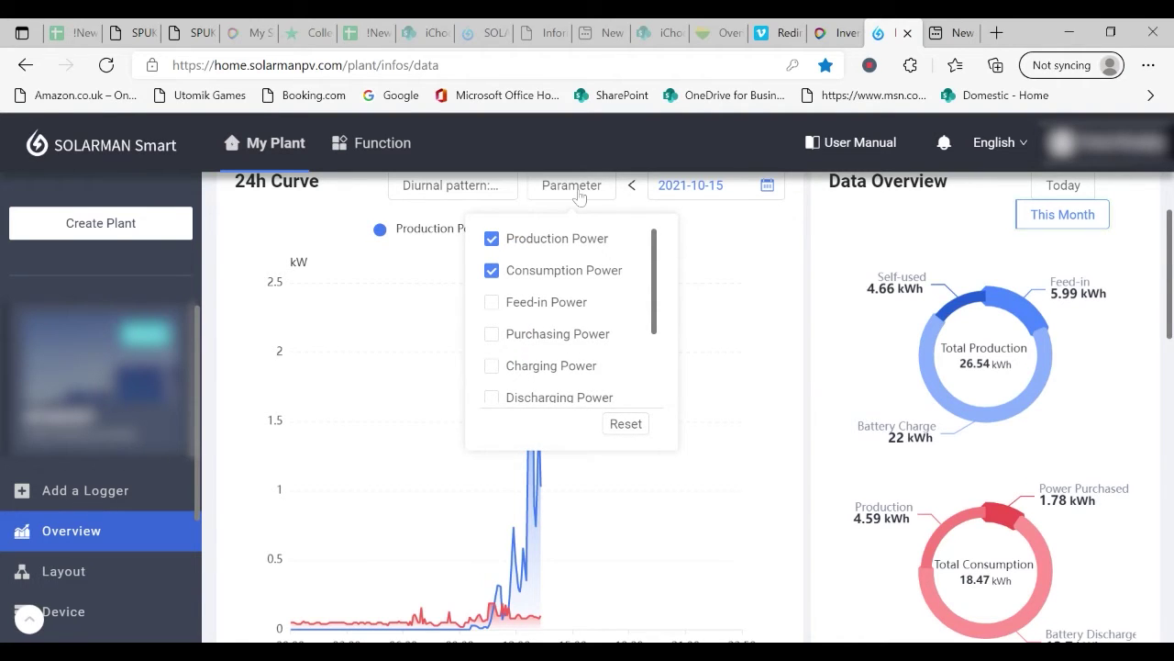
scroll(520, 376, down, 2)
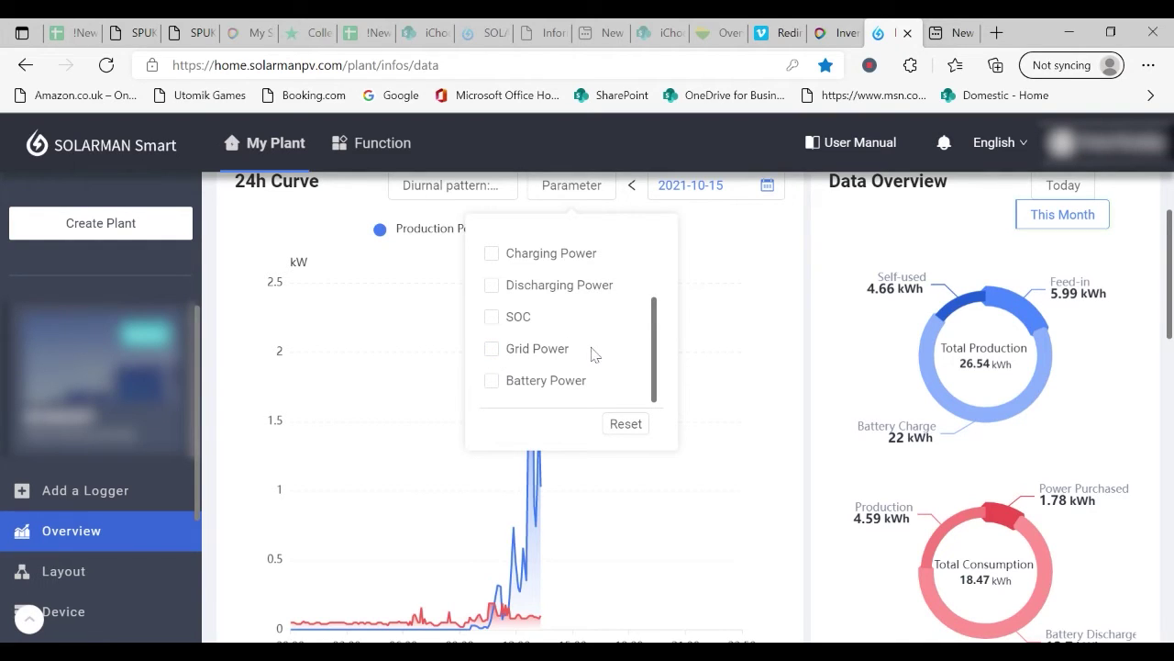
click(492, 322)
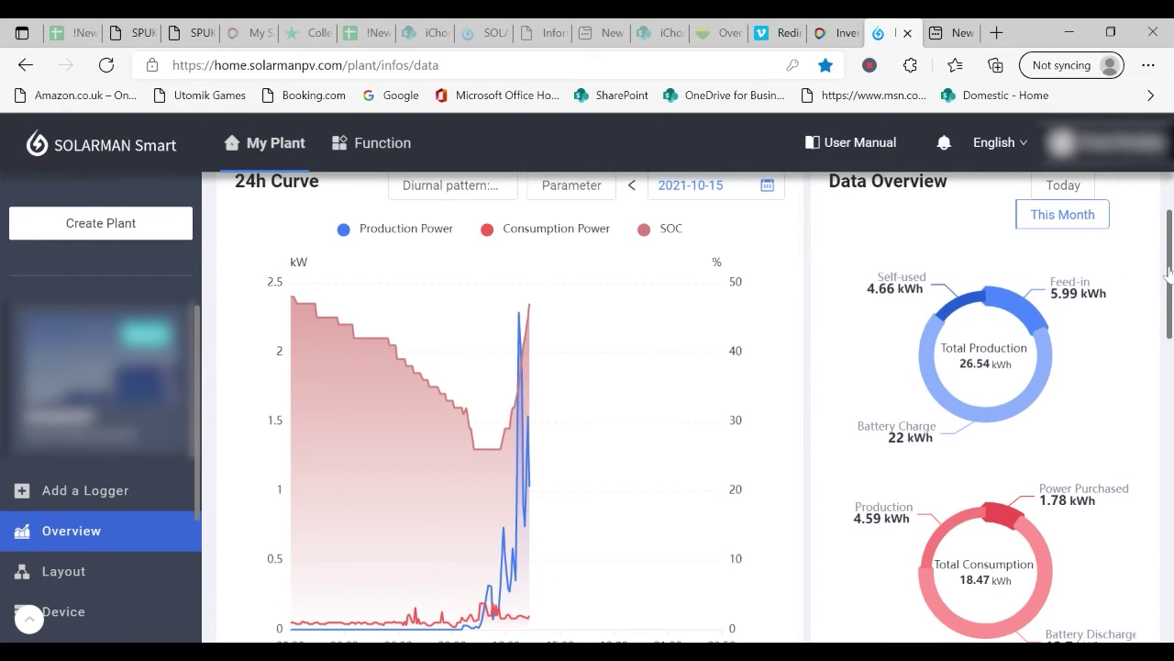
Examine the plant's energy Flow Chart, the weather forecast and the daily bars in the monthly Historical Data chart
scroll(1168, 271, down, 5)
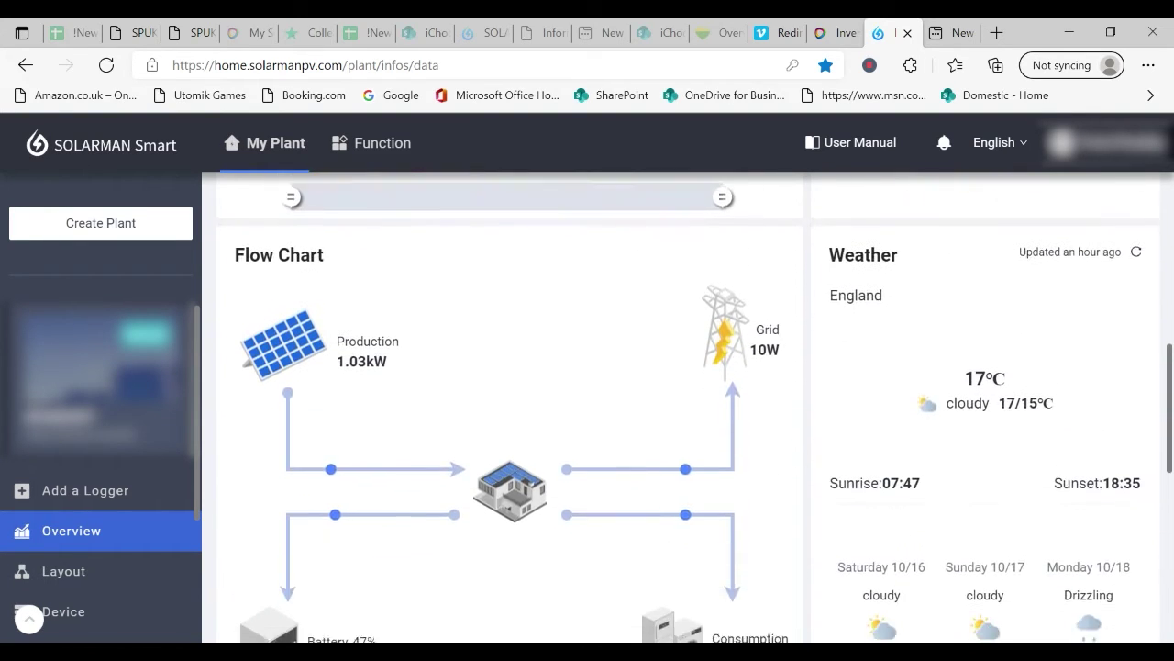
scroll(695, 402, down, 1)
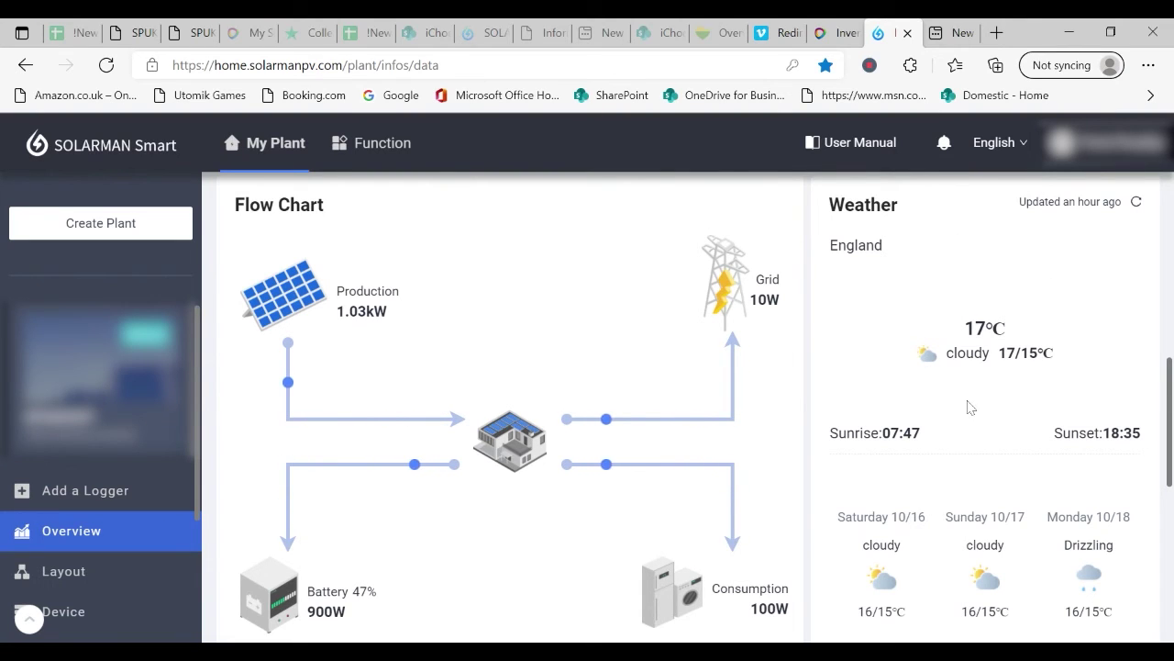
scroll(970, 406, down, 2)
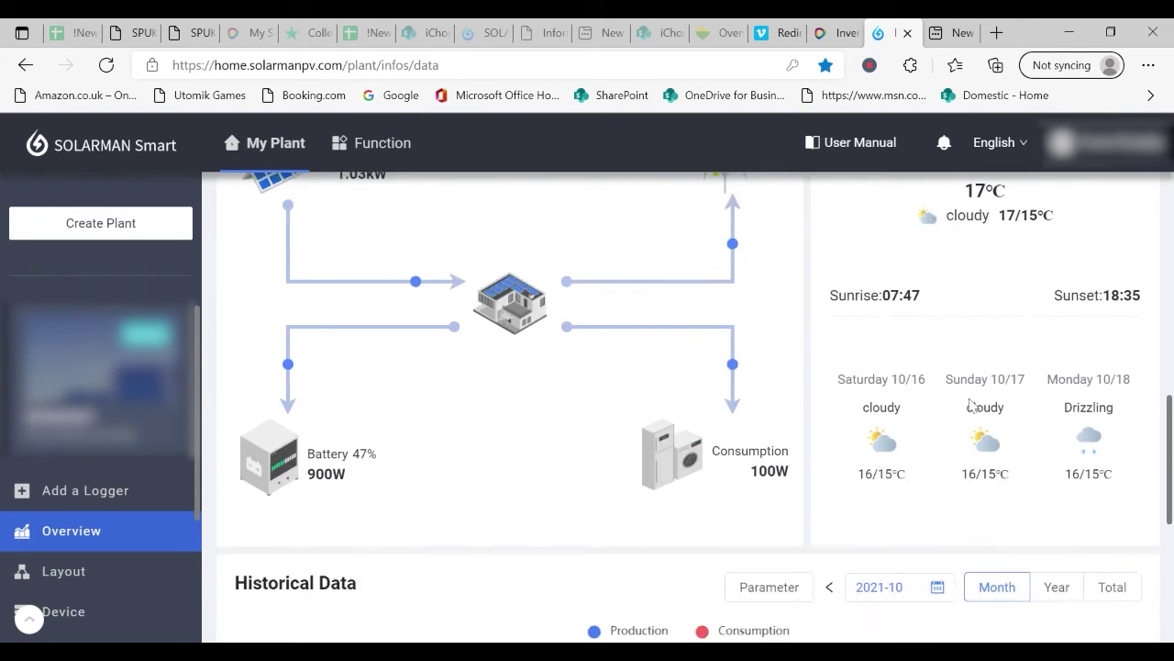
scroll(971, 406, down, 1)
scroll(971, 406, down, 2)
scroll(973, 406, up, 1)
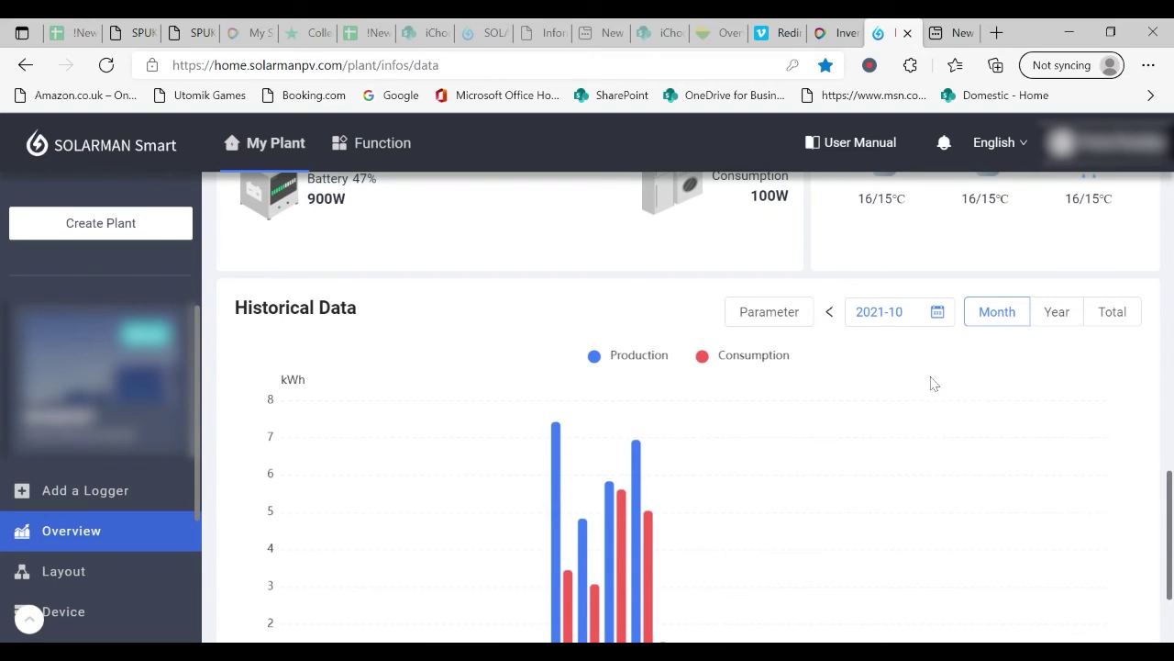
scroll(932, 383, down, 2)
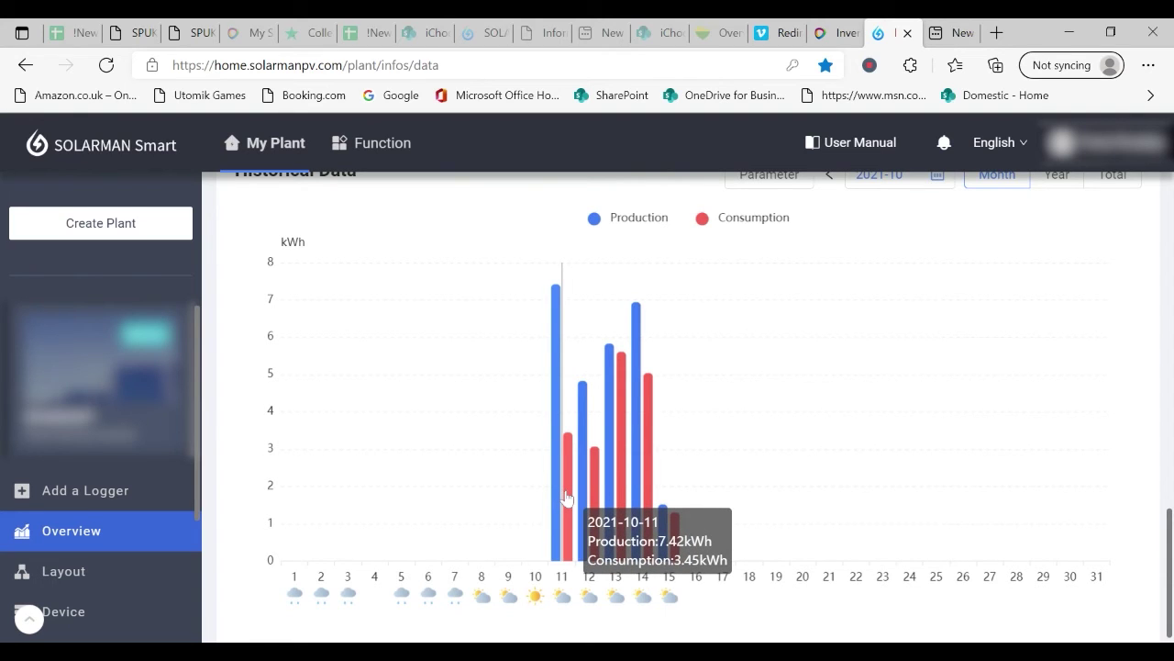
Check the month choices for Historical Data and add Grid Feed-in to its monthly chart
scroll(838, 447, up, 2)
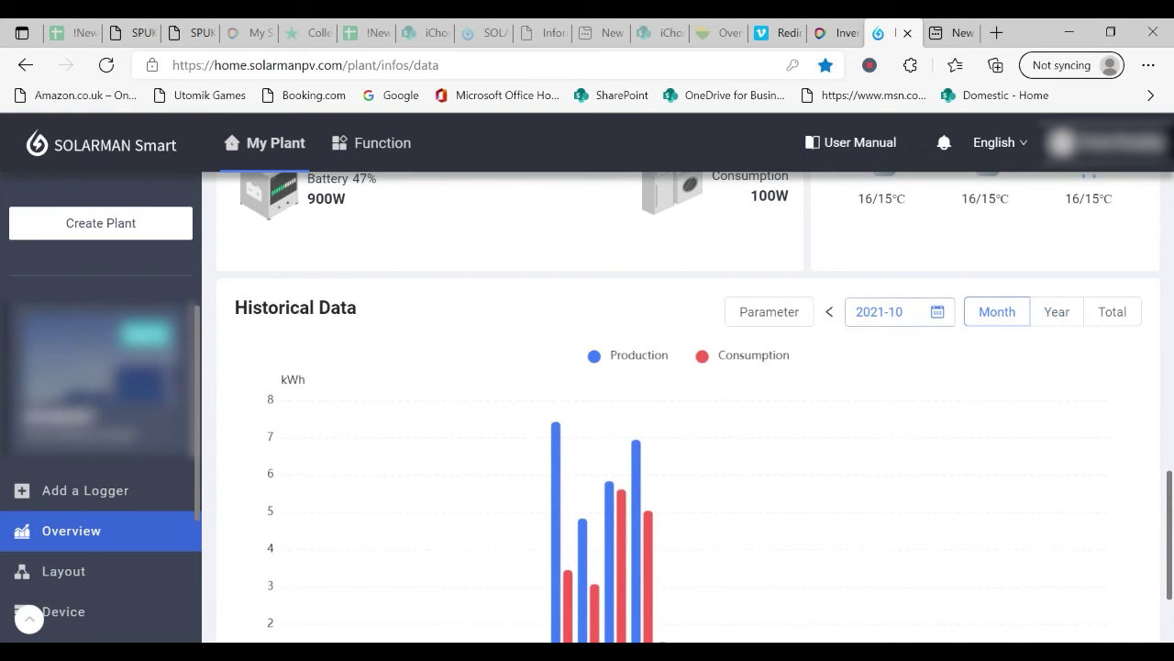
click(885, 317)
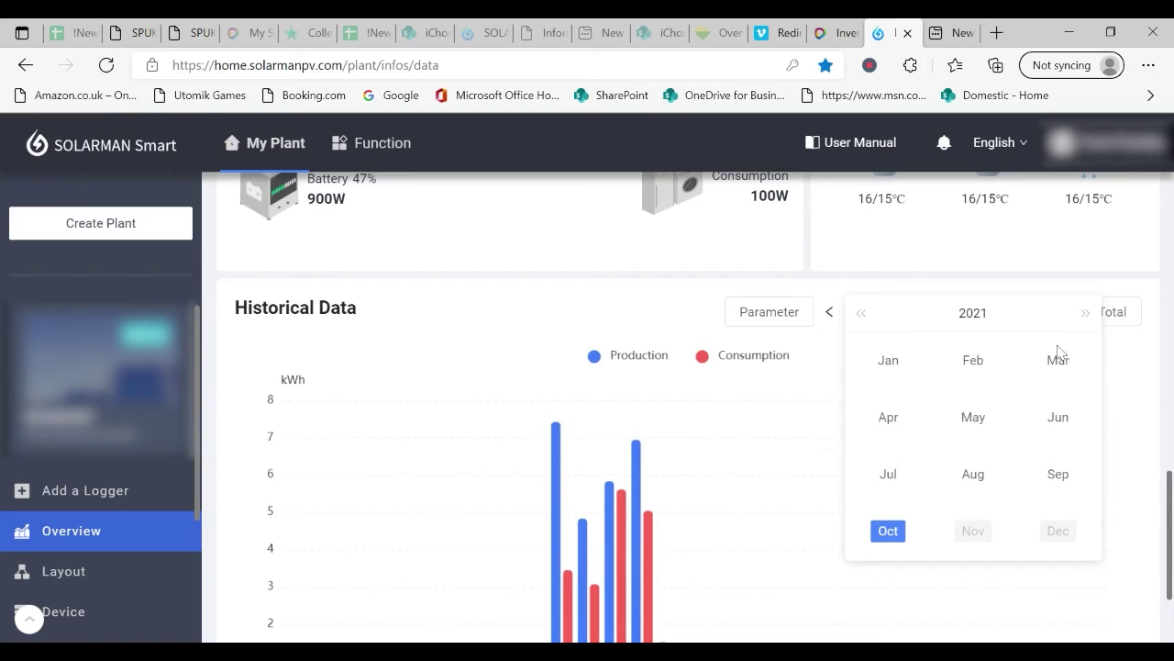
click(770, 316)
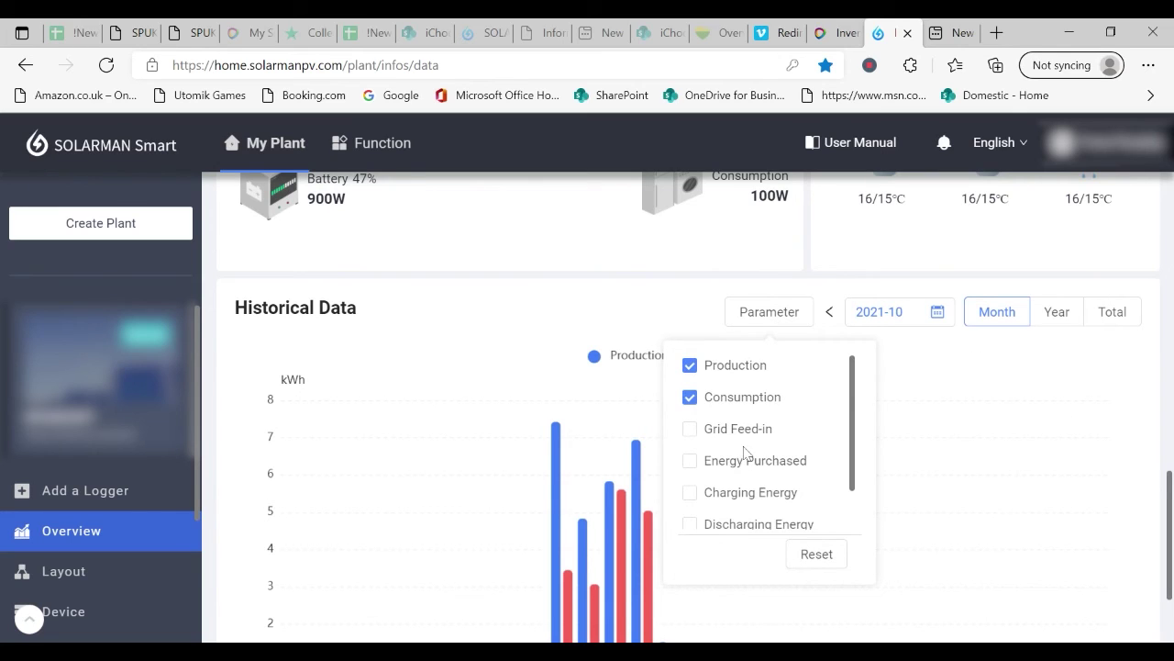
scroll(745, 452, down, 1)
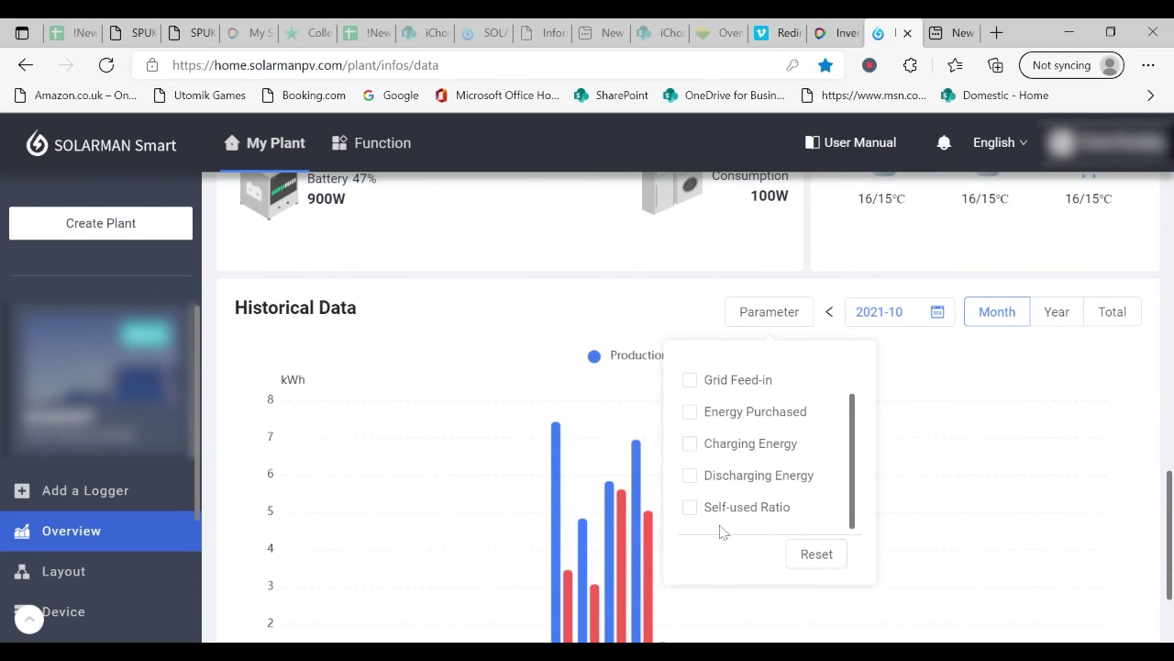
scroll(723, 515, up, 1)
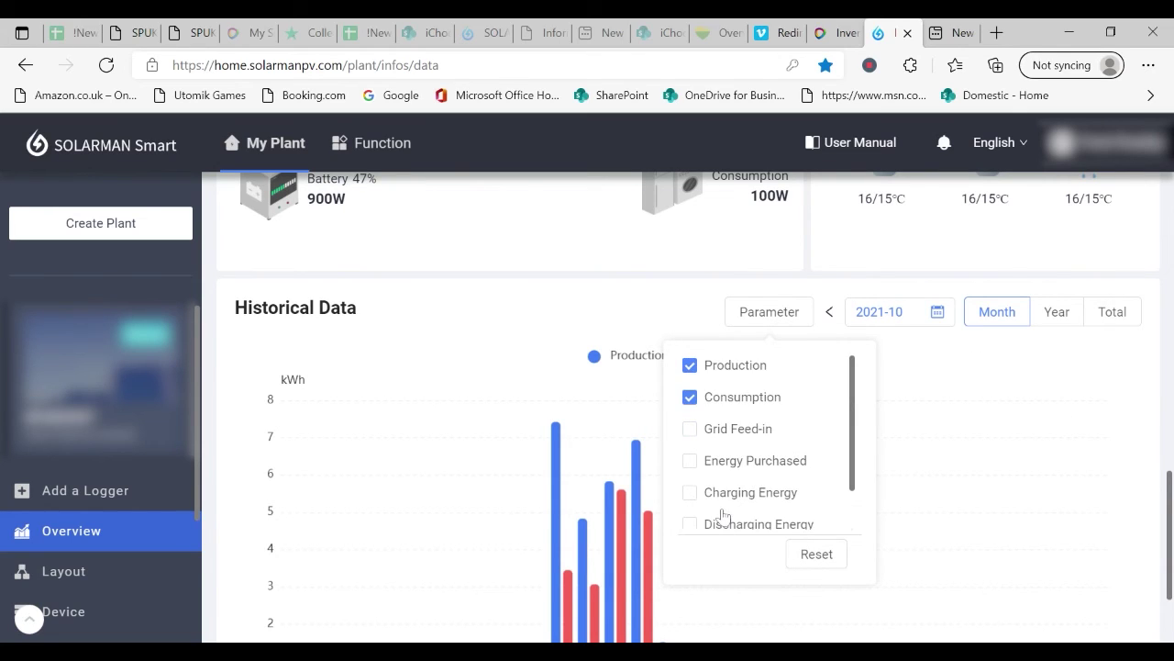
click(689, 431)
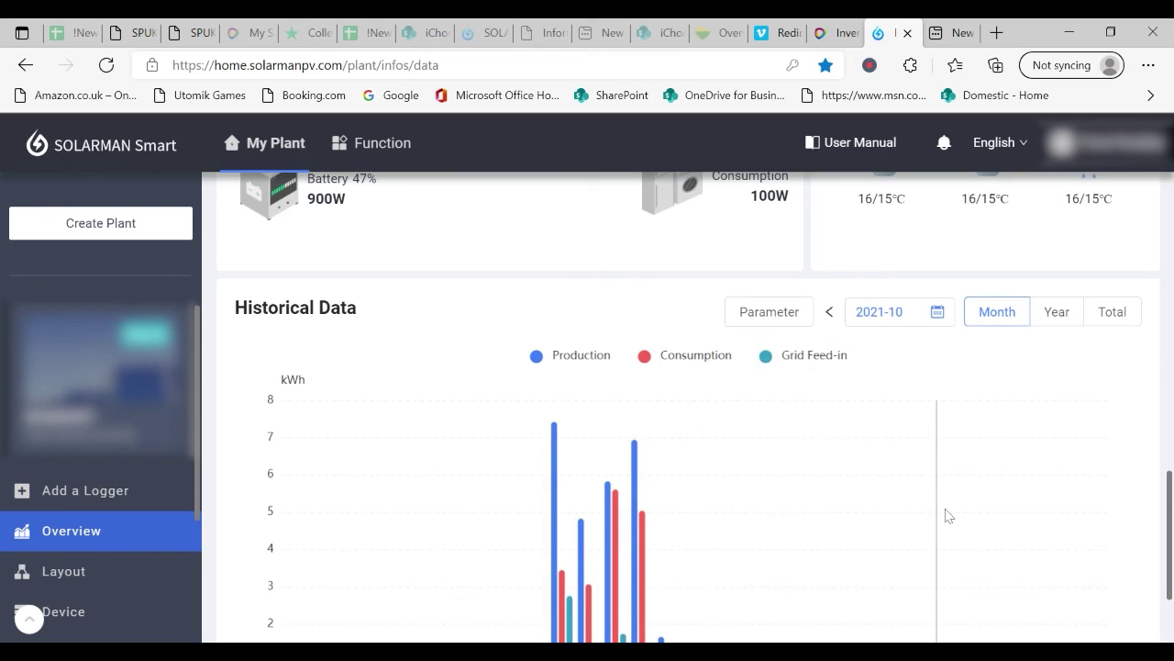
scroll(816, 516, down, 2)
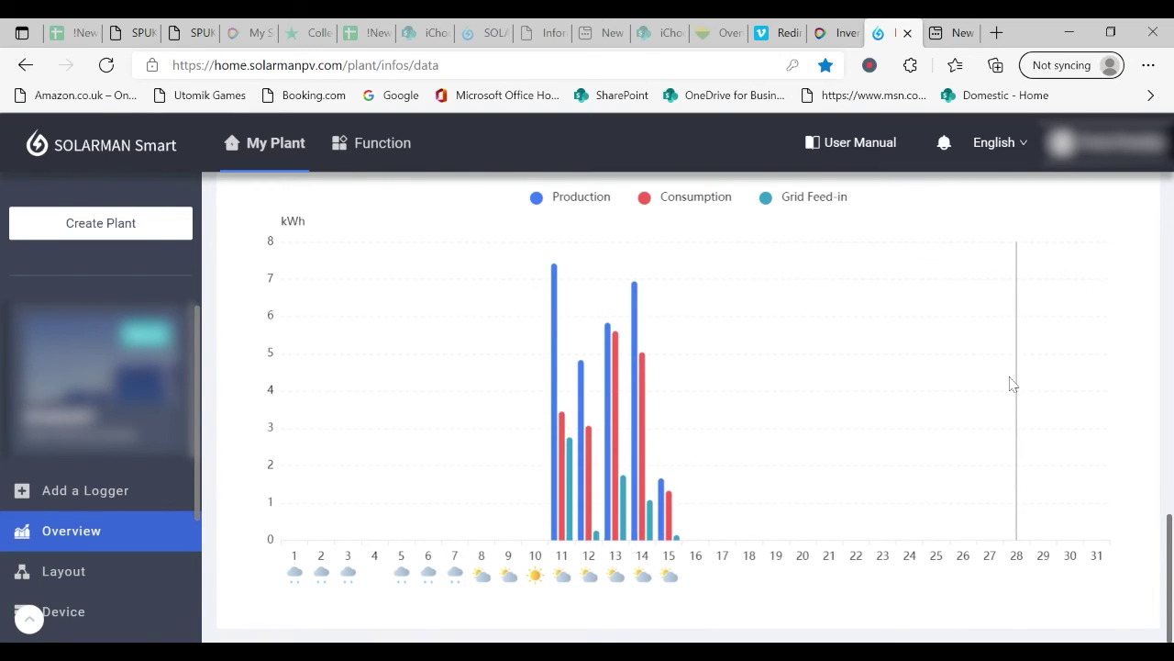
Change the 24h Curve date to 2021-10-14 and view the full day's curve
scroll(1012, 384, up, 3)
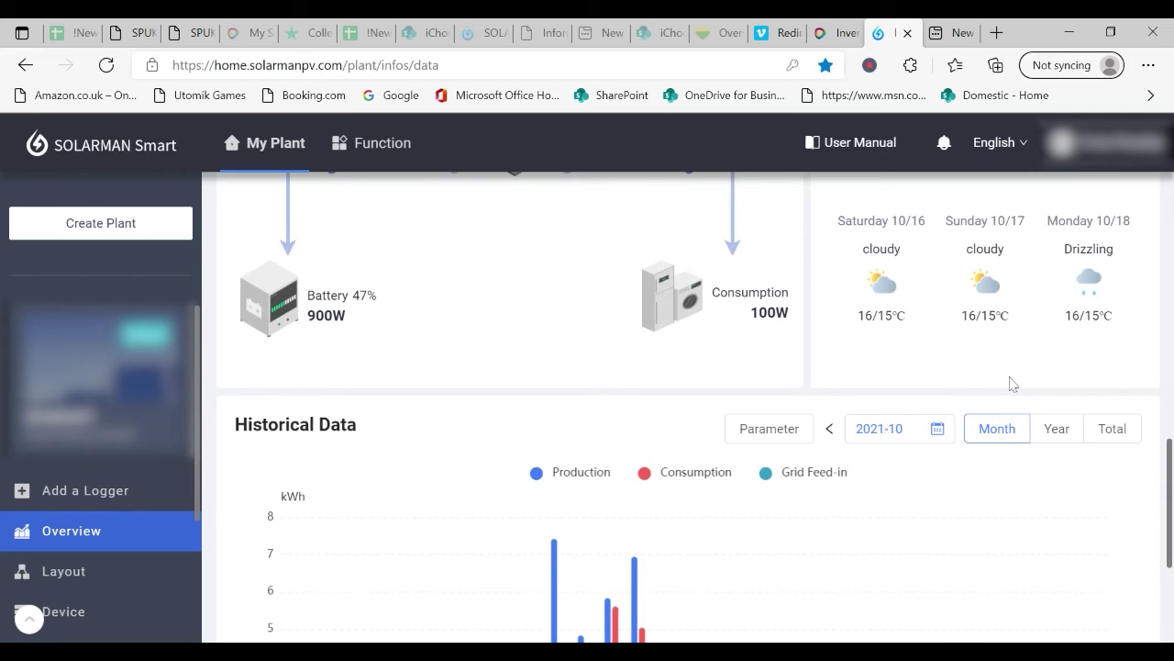
scroll(1009, 383, up, 8)
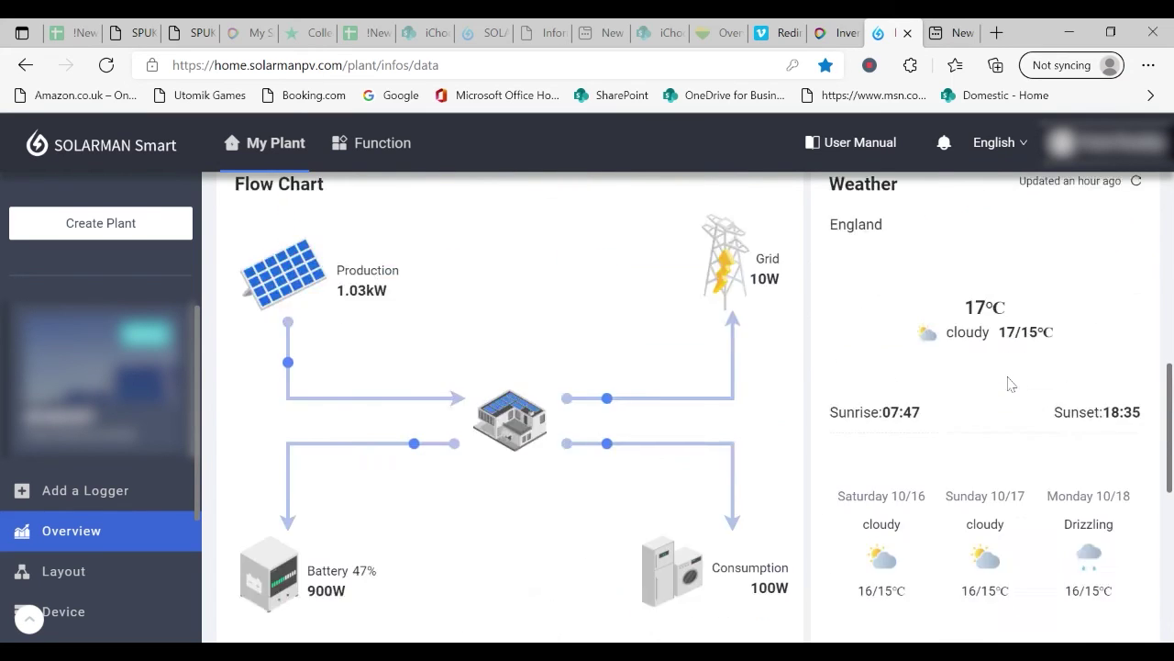
scroll(1009, 383, up, 2)
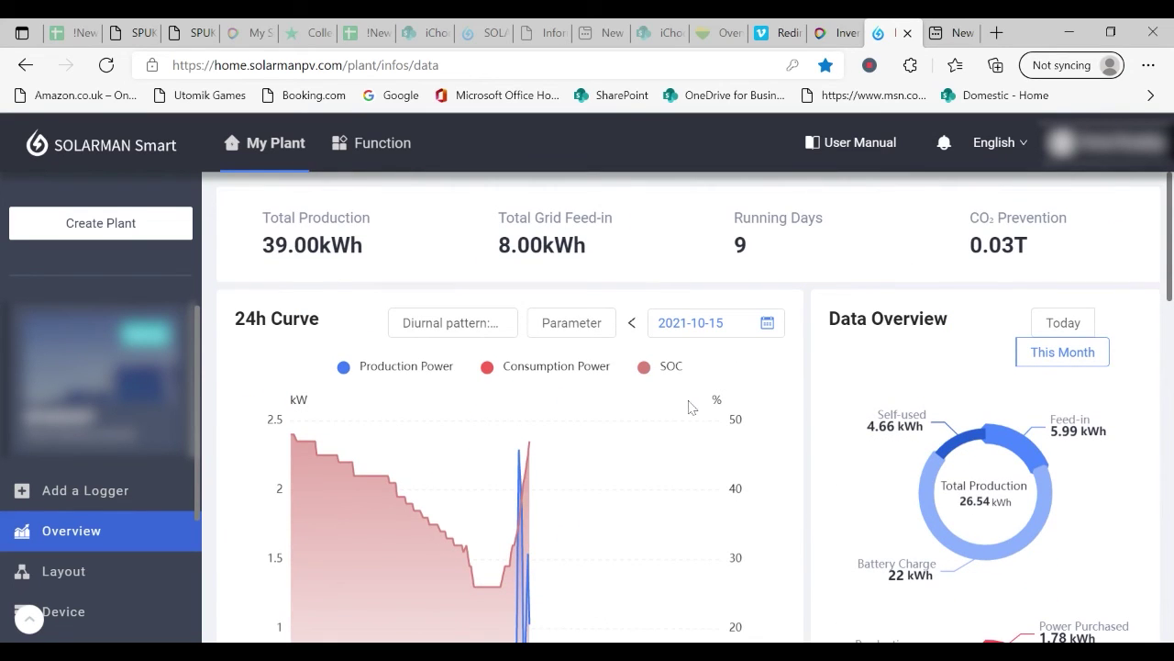
mouse_move(578, 464)
click(706, 322)
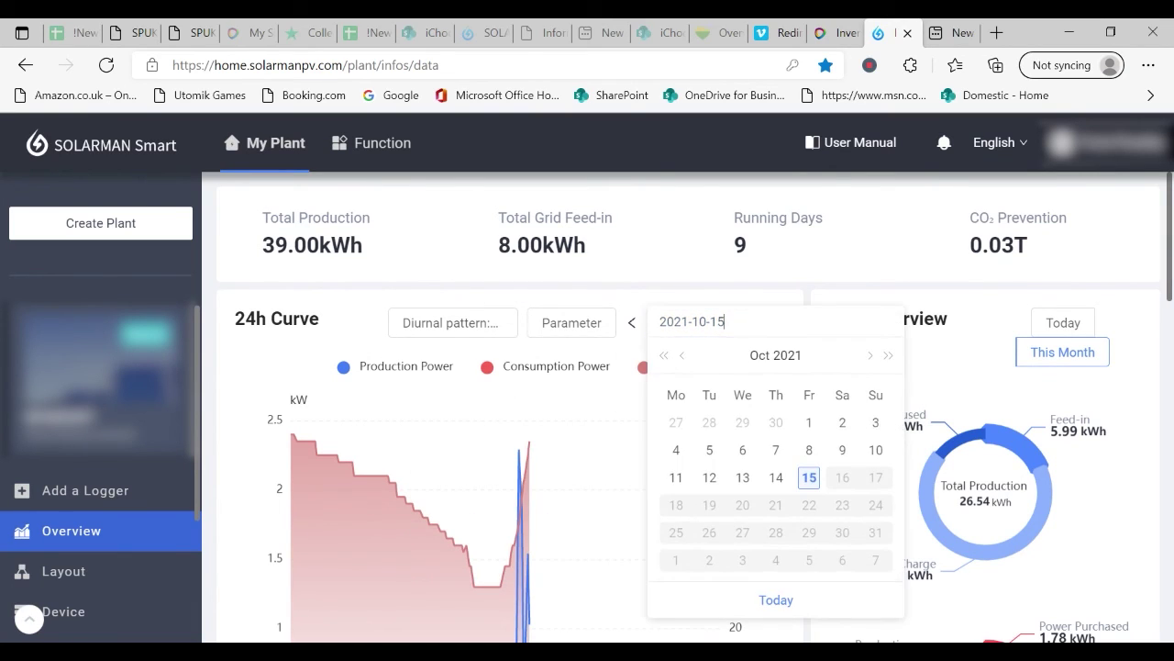
click(776, 477)
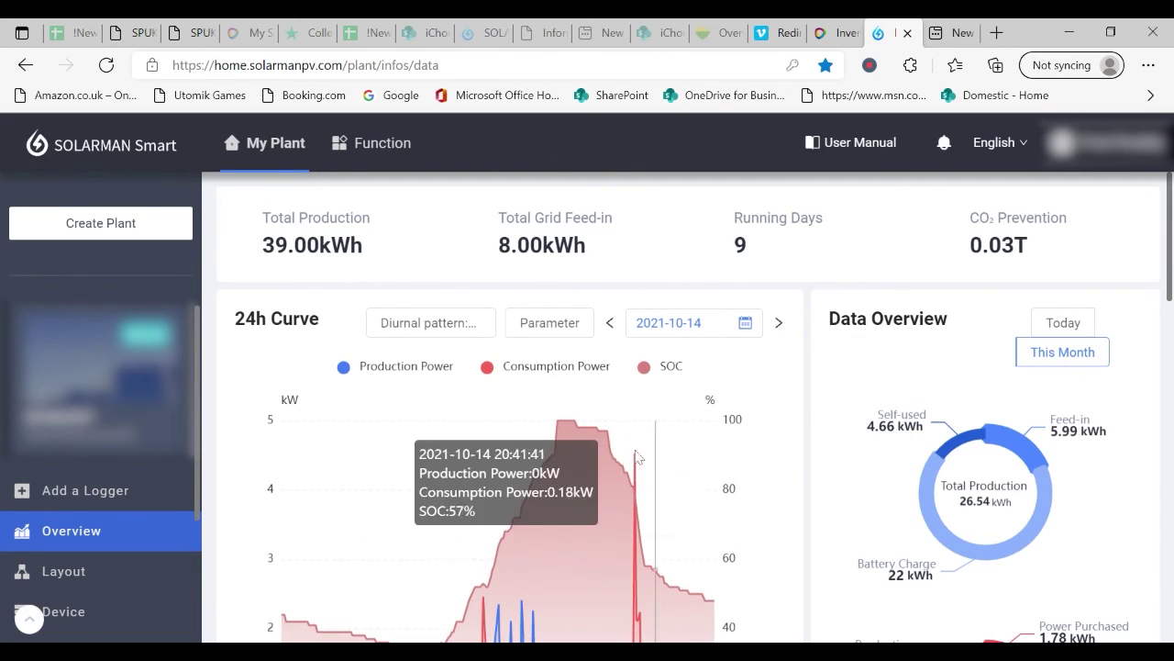
scroll(748, 464, down, 2)
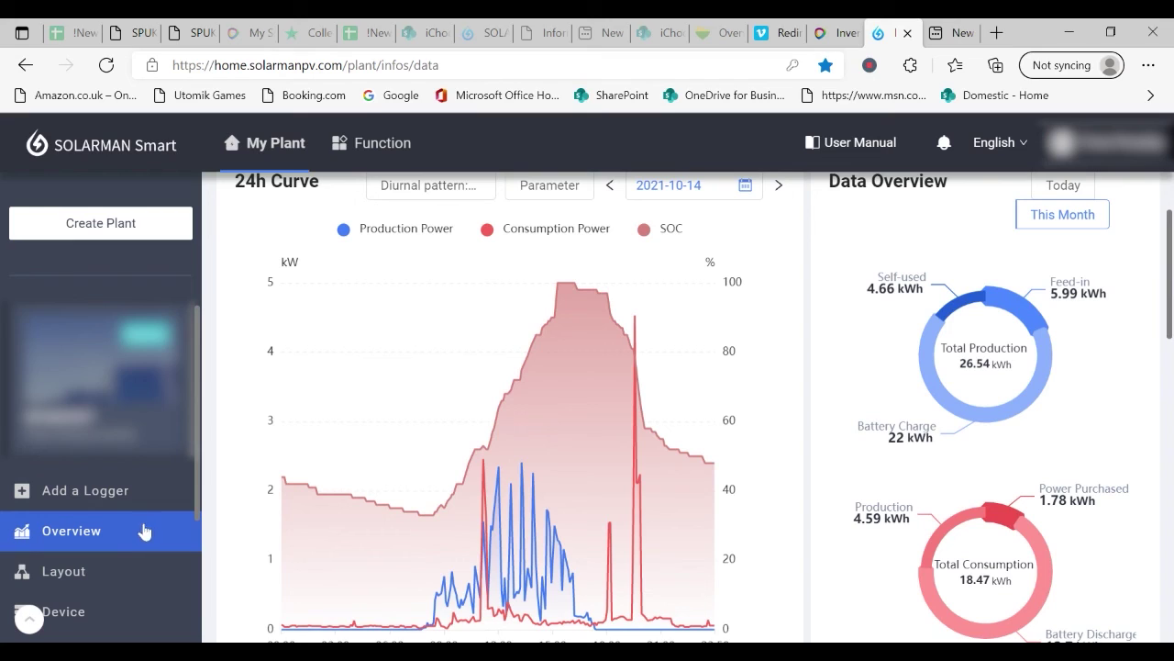
Check the plant's alerts list and review the basic, system and yield information in its plant details
scroll(97, 536, down, 2)
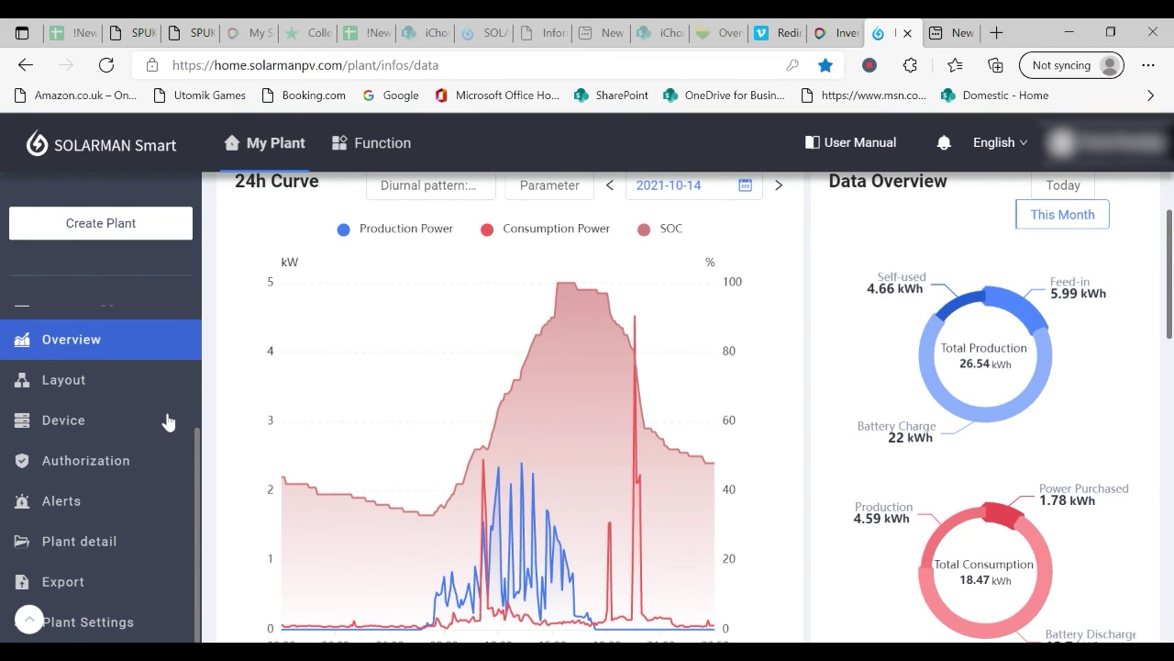
click(78, 506)
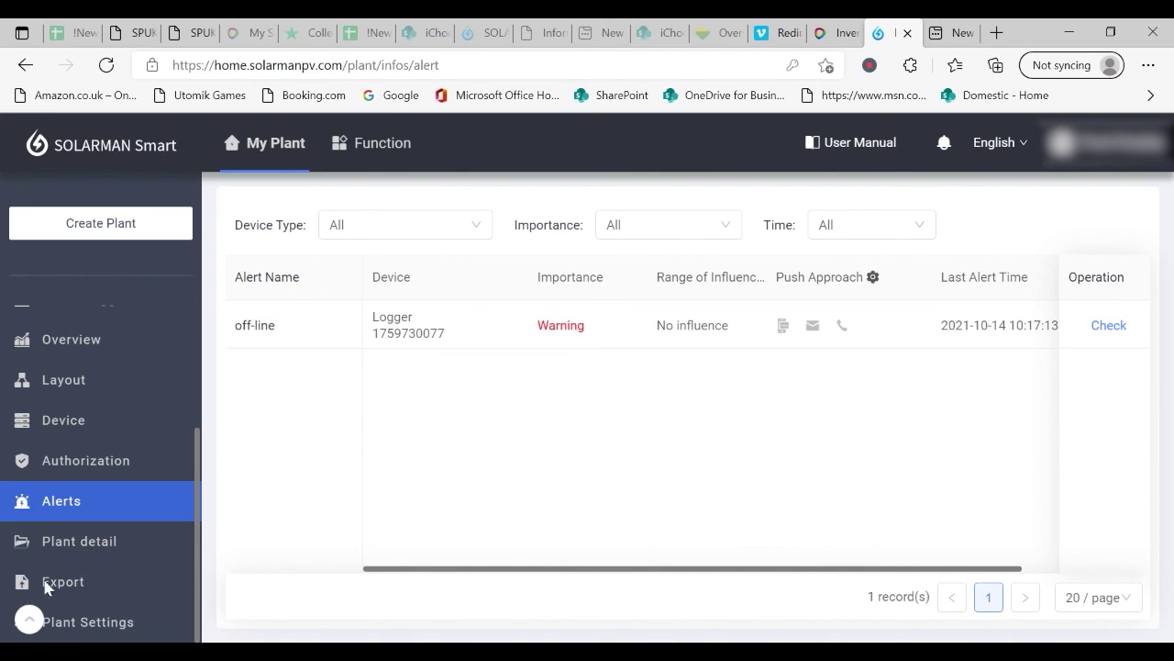
click(63, 549)
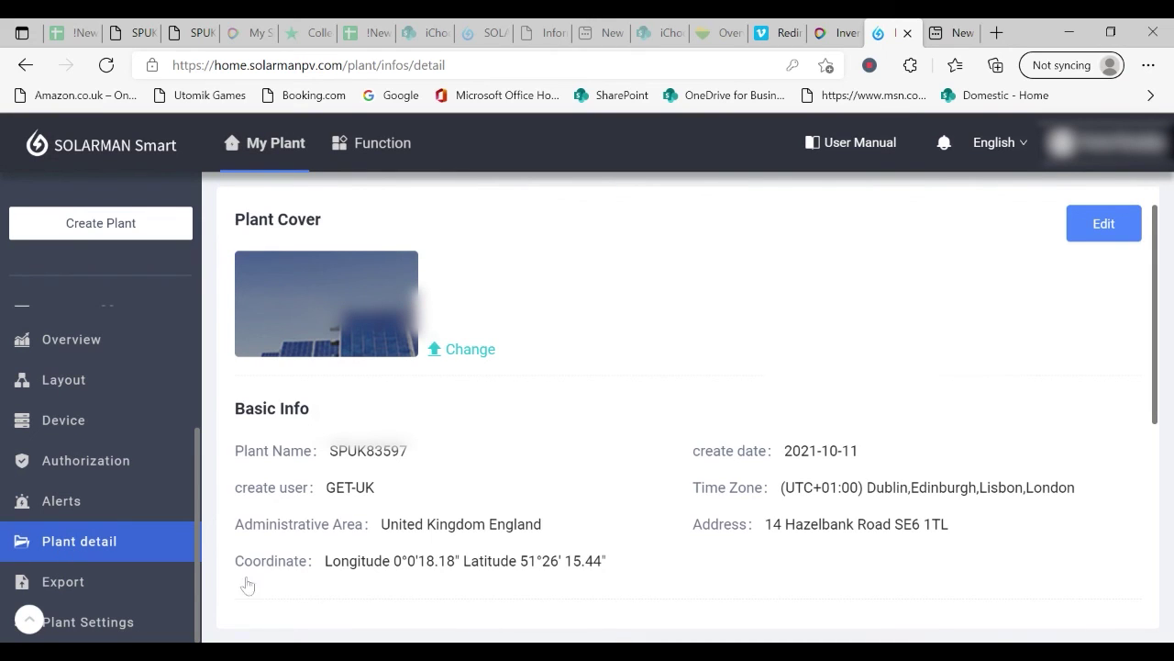
scroll(577, 359, down, 2)
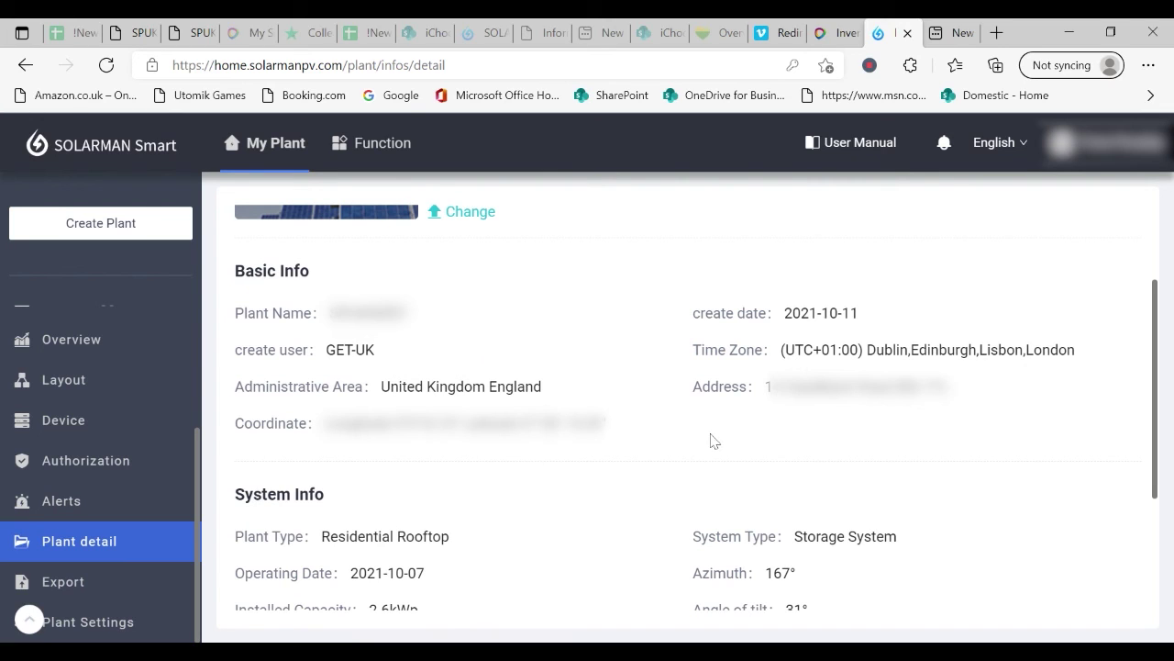
scroll(907, 477, down, 2)
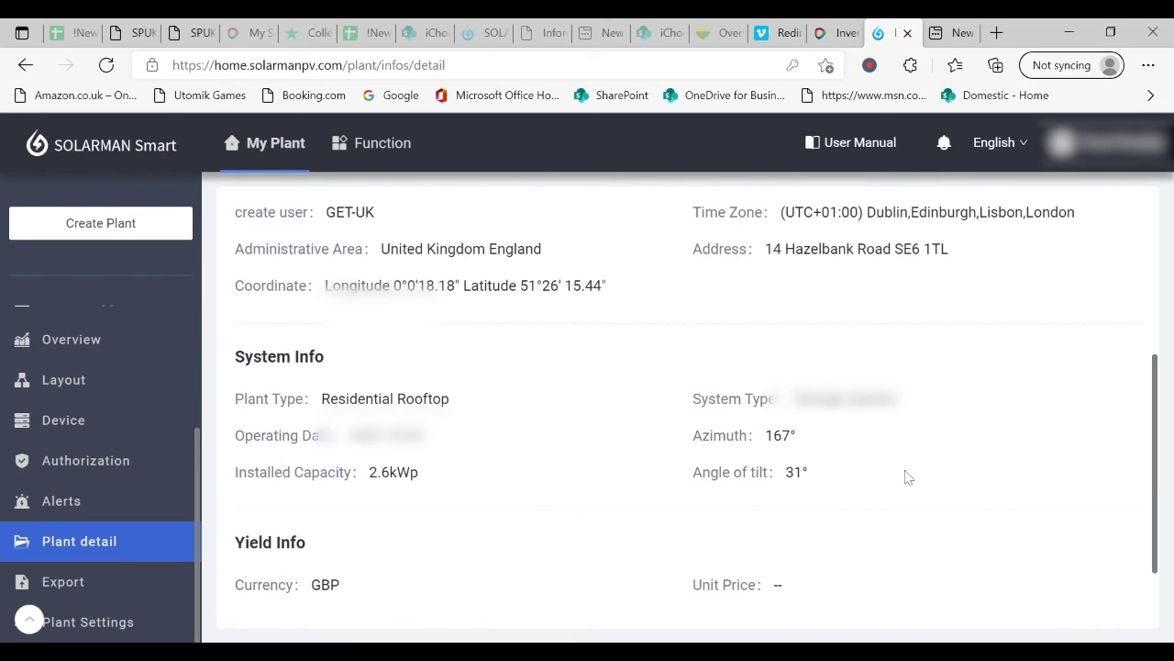